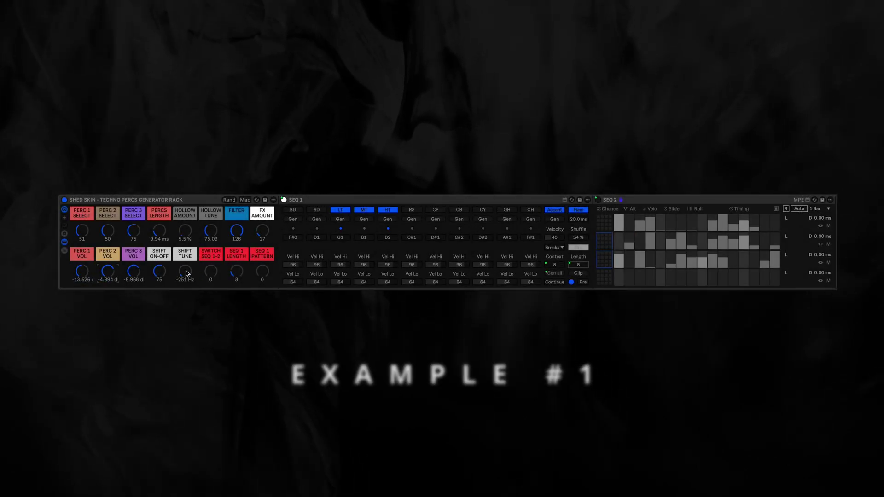
# Raise the Shift Tune macro to about -12.4 Hz and turn the Filter macro down to 20
pyautogui.moveTo(186, 274); pyautogui.dragTo(184, 275)
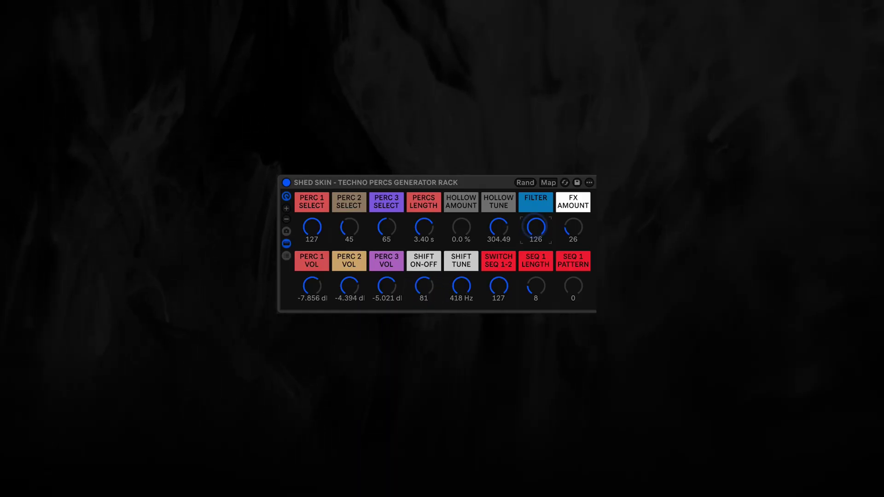
pyautogui.moveTo(536, 227); pyautogui.dragTo(536, 258)
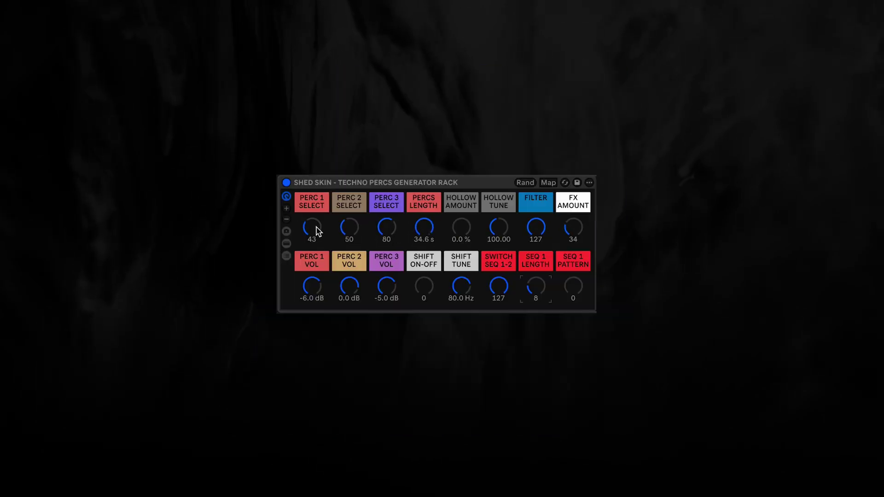
# Set Perc 1 Select to 60 and enter 80 for Perc 3 Select
pyautogui.moveTo(316, 229); pyautogui.dragTo(386, 266)
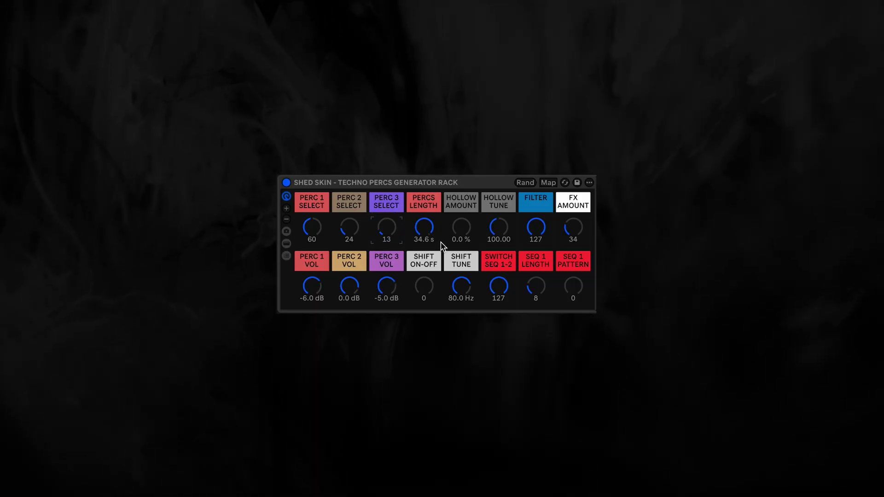
pyautogui.write('80')
pyautogui.press('Return')
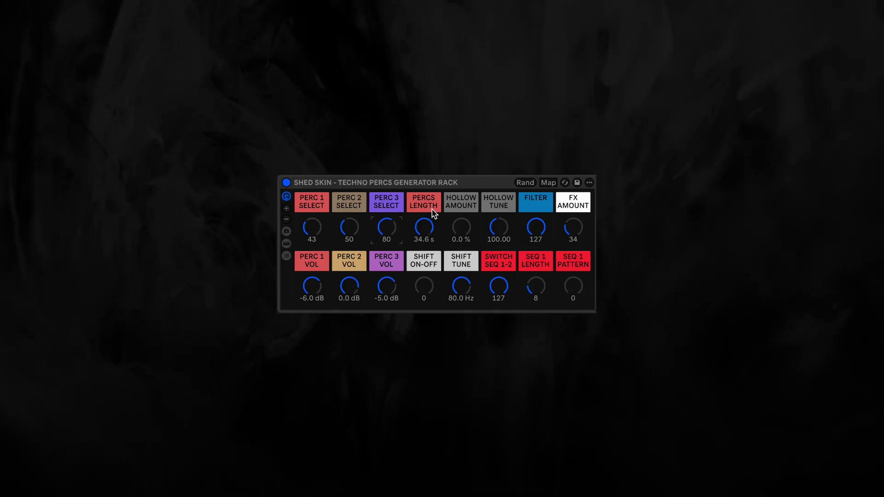
# Raise Hollow Amount and Hollow Tune, then reset both, leaving Hollow Amount at 0.0 %
pyautogui.moveTo(466, 229); pyautogui.dragTo(466, 214)
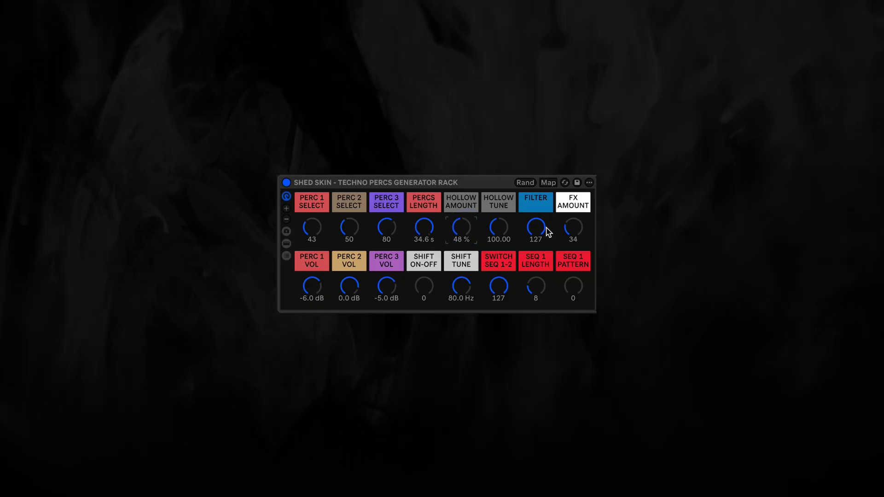
pyautogui.moveTo(512, 229); pyautogui.dragTo(511, 212)
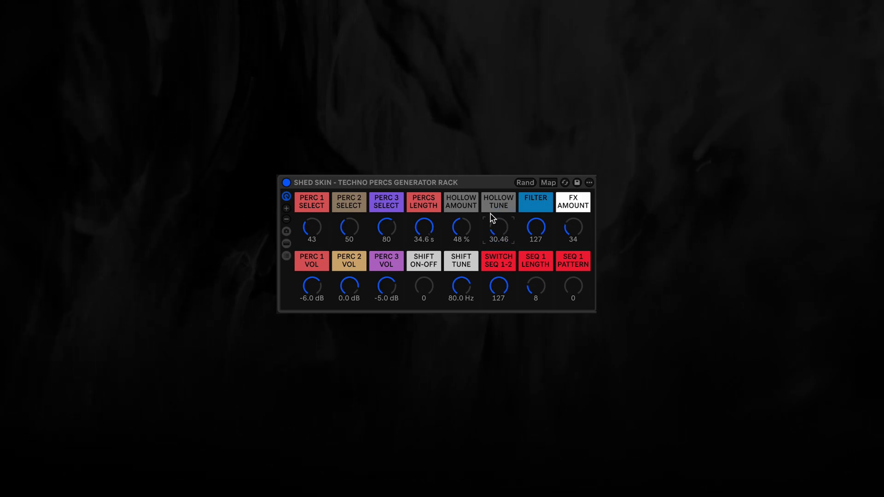
pyautogui.press('Delete')
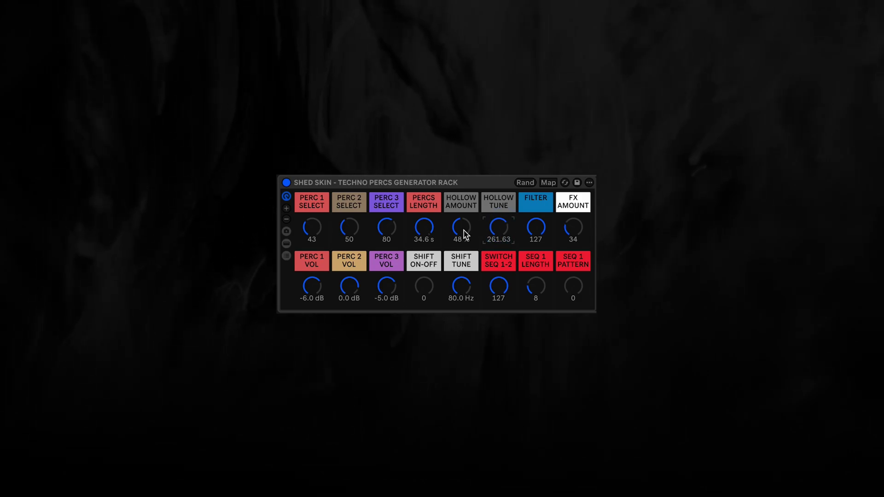
pyautogui.click(462, 228)
pyautogui.press('Delete')
pyautogui.click(500, 236)
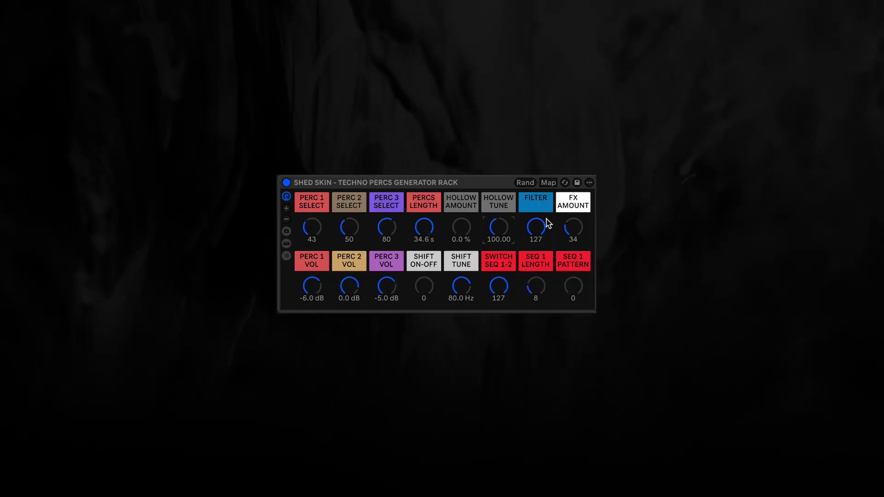
# Sweep the Filter macro down and back up to 127, then reset FX Amount by double-clicking it
pyautogui.moveTo(549, 233); pyautogui.dragTo(549, 282)
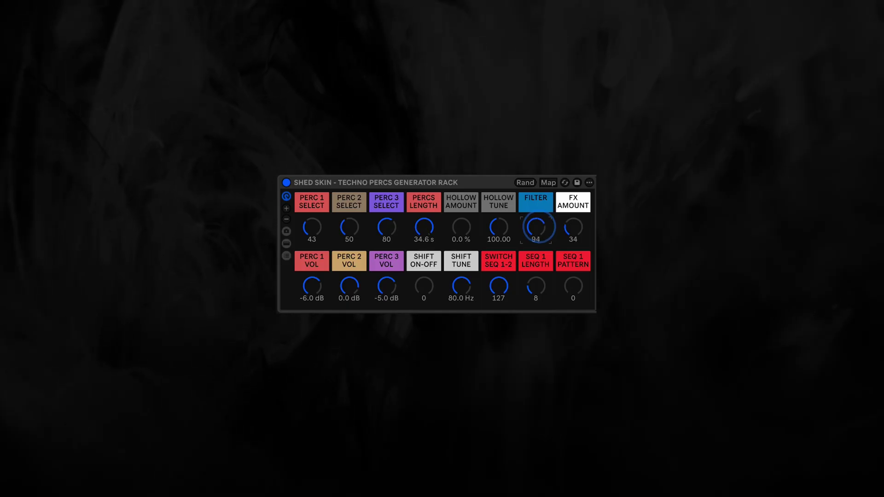
pyautogui.moveTo(550, 282); pyautogui.dragTo(549, 274)
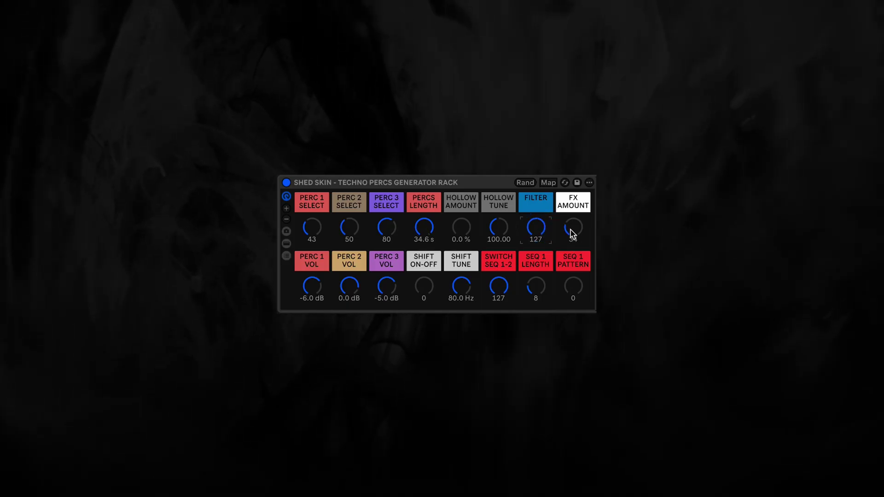
pyautogui.doubleClick(572, 234)
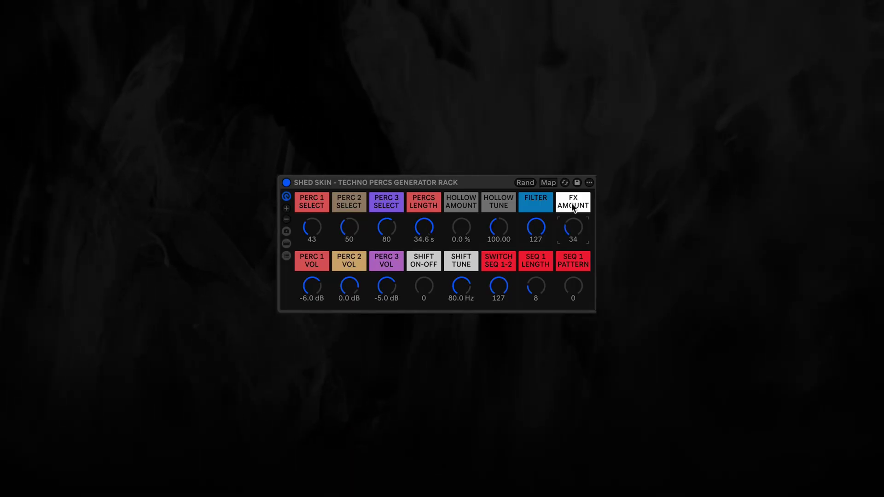
# Switch the Shift effect on, pitch Shift Tune below 0 Hz, then switch Shift off
pyautogui.click(432, 289)
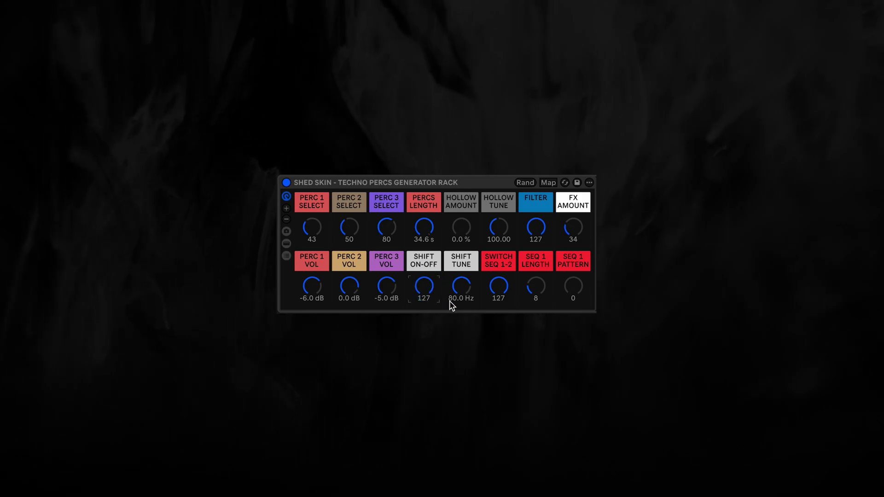
pyautogui.moveTo(461, 296); pyautogui.dragTo(460, 318)
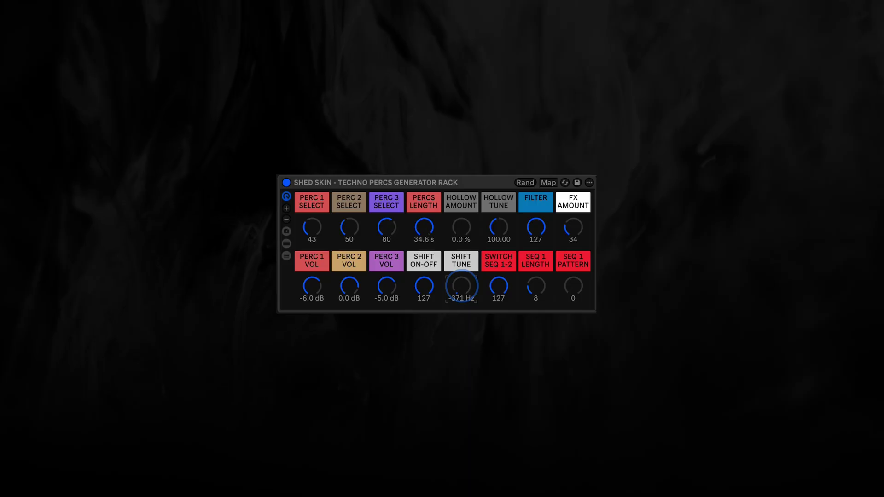
pyautogui.moveTo(461, 286); pyautogui.dragTo(463, 288)
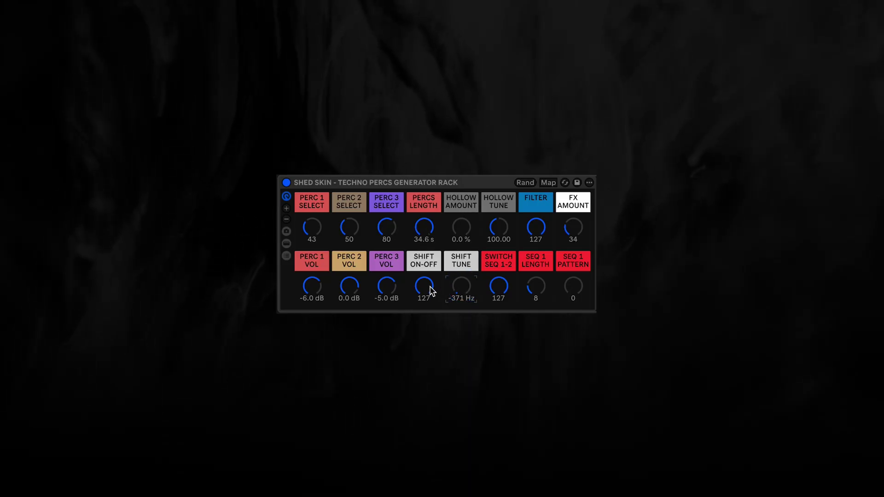
pyautogui.moveTo(427, 289); pyautogui.dragTo(462, 281)
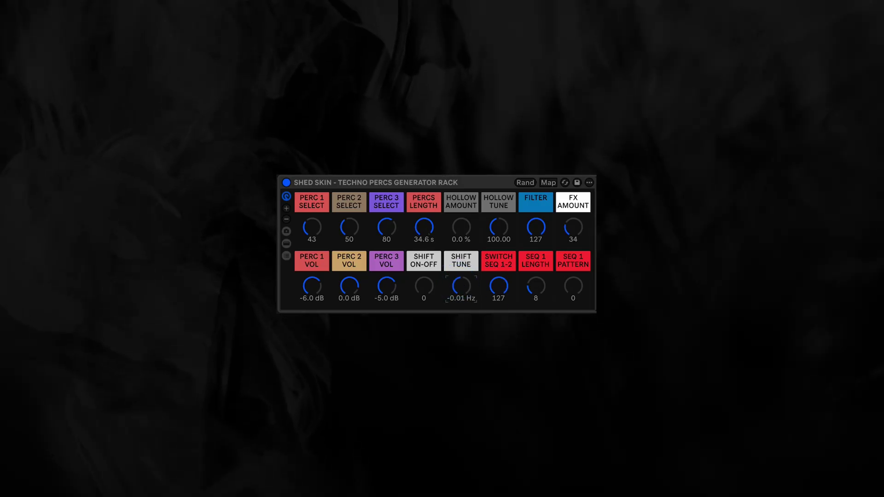
# Reveal SEQ 1 and SEQ 2, toggle a top-lane chance step in SEQ 2, then view its Velo and Timing pages
pyautogui.click(286, 243)
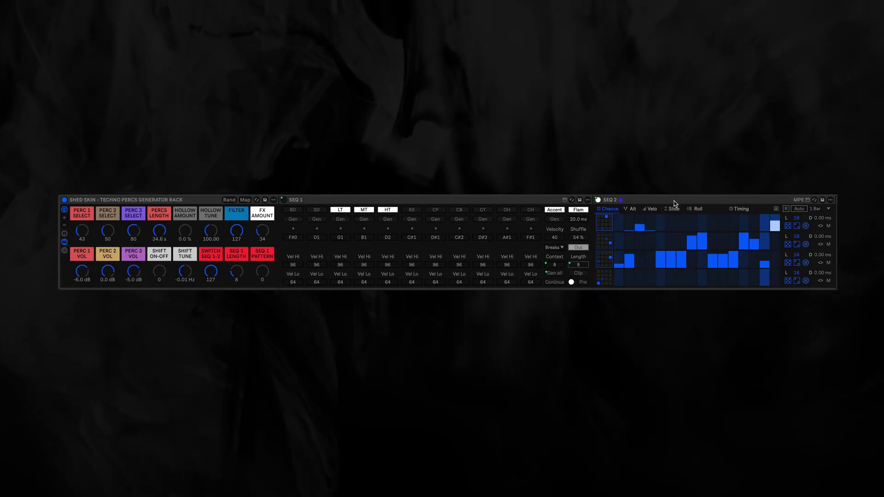
pyautogui.click(675, 203)
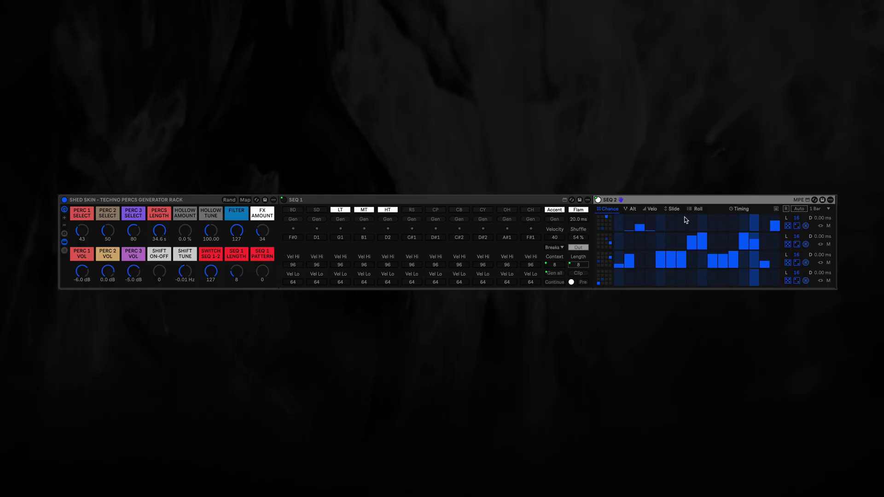
pyautogui.click(662, 221)
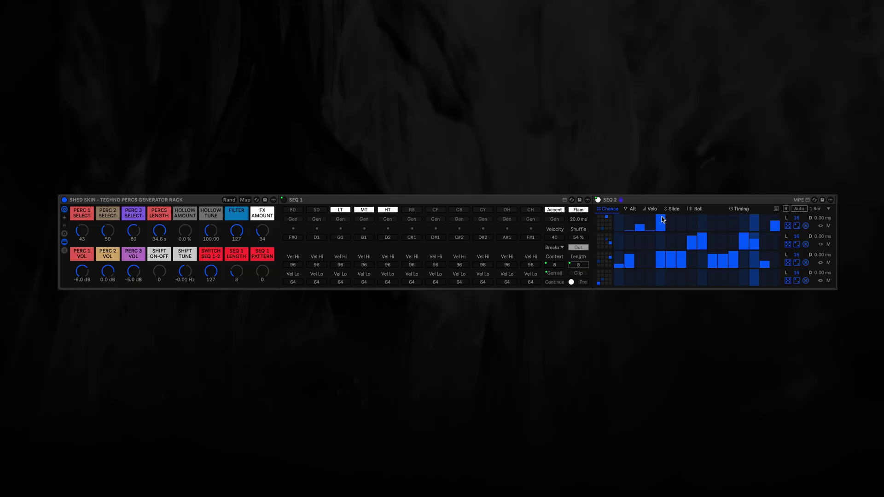
pyautogui.click(663, 220)
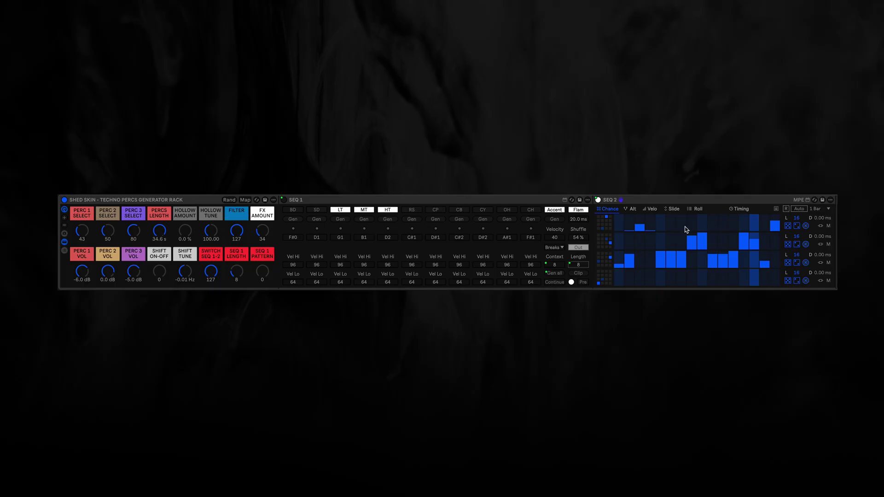
pyautogui.click(650, 211)
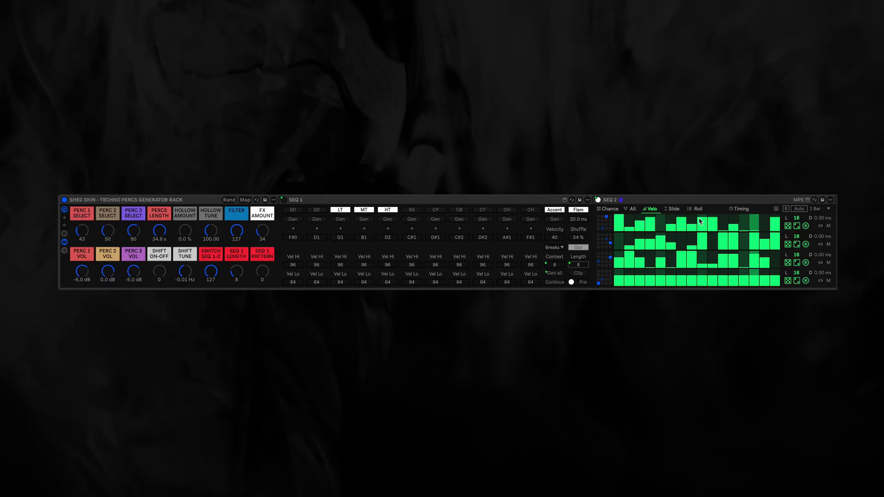
pyautogui.click(741, 210)
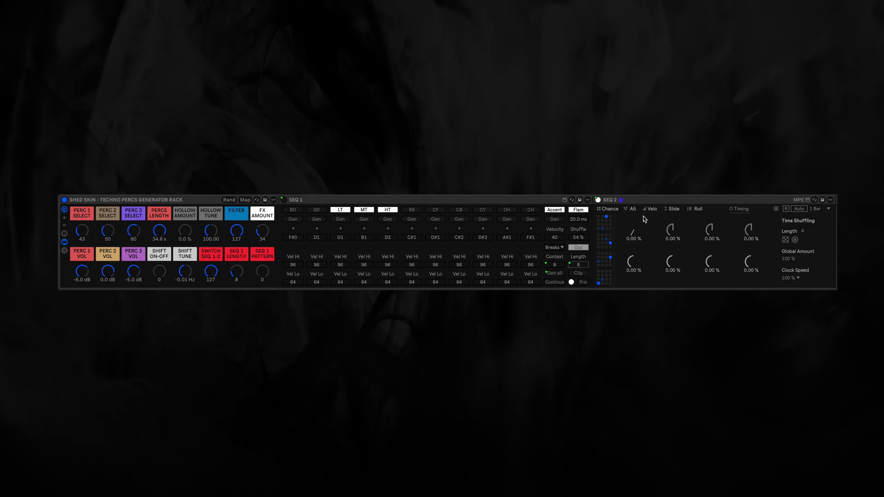
# On SEQ 2's Chance page, draw three full-chance steps, erase two, and randomize the lane
pyautogui.click(606, 212)
pyautogui.click(744, 197)
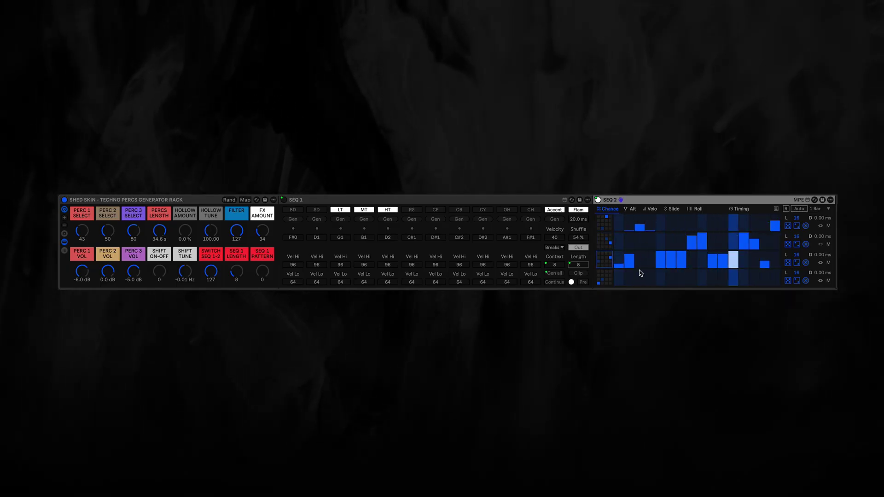
pyautogui.click(606, 240)
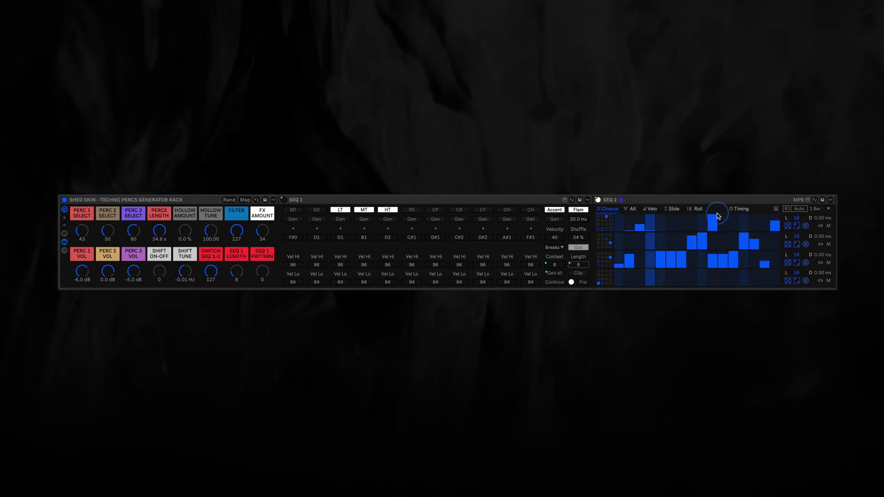
pyautogui.moveTo(712, 215)
pyautogui.mouseDown()
pyautogui.moveTo(737, 210)
pyautogui.moveTo(734, 230)
pyautogui.moveTo(722, 222)
pyautogui.moveTo(765, 216)
pyautogui.mouseUp()
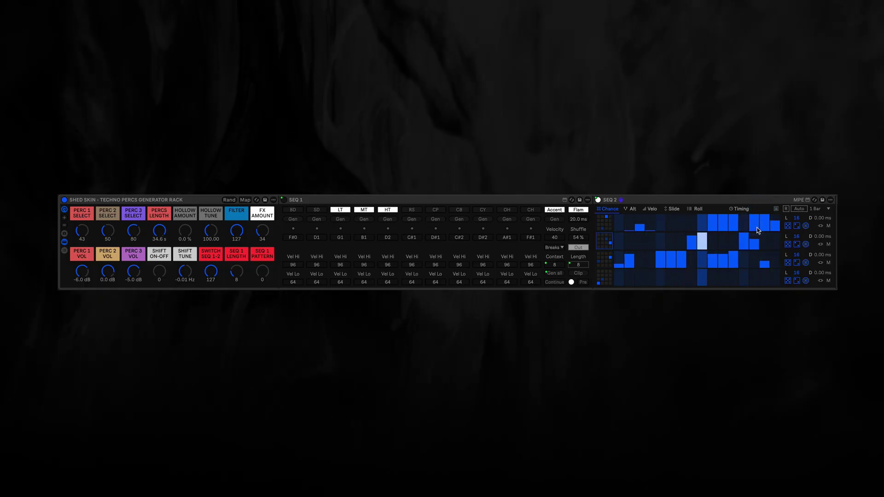
pyautogui.moveTo(764, 226)
pyautogui.mouseDown()
pyautogui.moveTo(755, 242)
pyautogui.moveTo(717, 235)
pyautogui.moveTo(733, 229)
pyautogui.moveTo(707, 233)
pyautogui.moveTo(726, 243)
pyautogui.moveTo(719, 249)
pyautogui.moveTo(729, 245)
pyautogui.moveTo(712, 249)
pyautogui.moveTo(733, 238)
pyautogui.mouseUp()
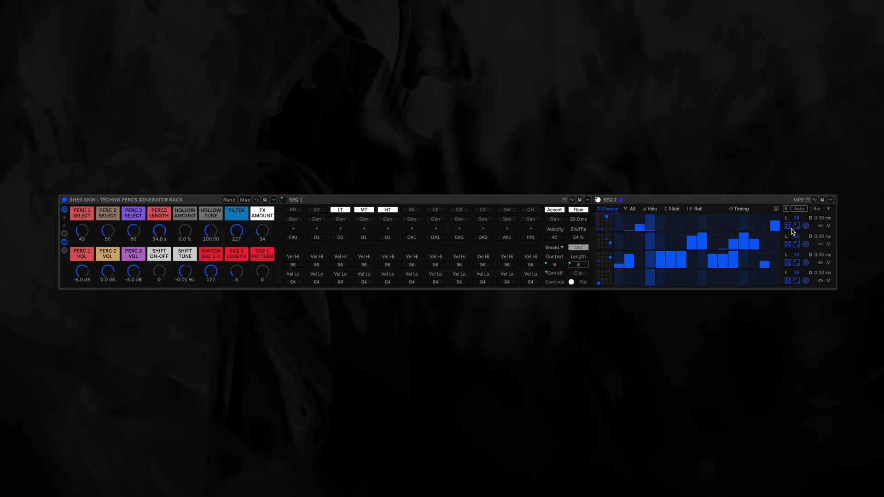
pyautogui.click(797, 227)
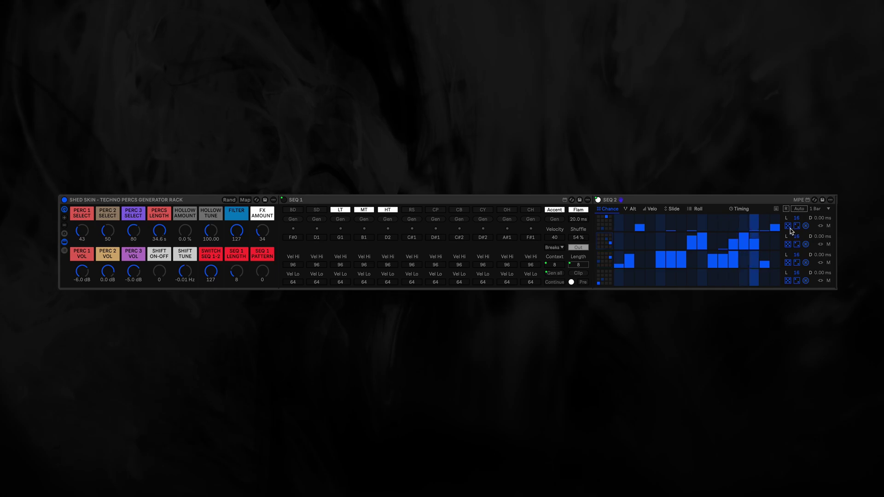
# Randomize SEQ 2's top-lane chance again and set Switch SEQ 1-2 to 0 to activate SEQ 1
pyautogui.click(789, 227)
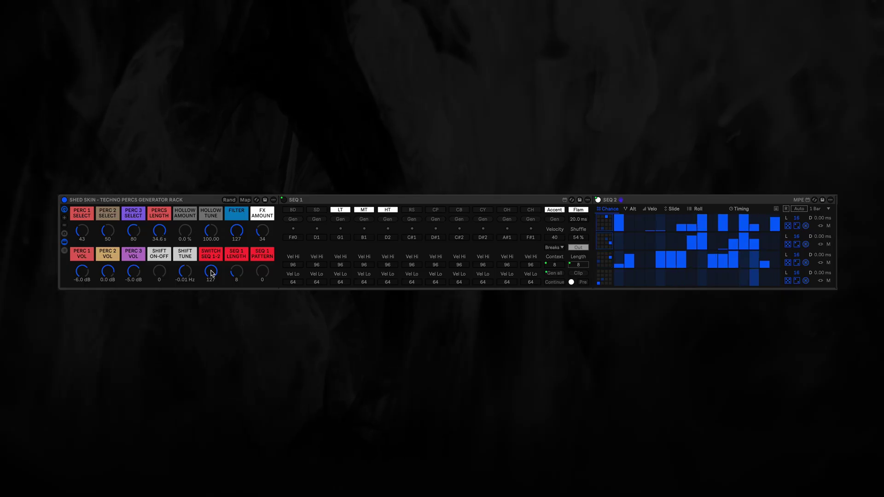
pyautogui.moveTo(210, 272); pyautogui.dragTo(212, 274)
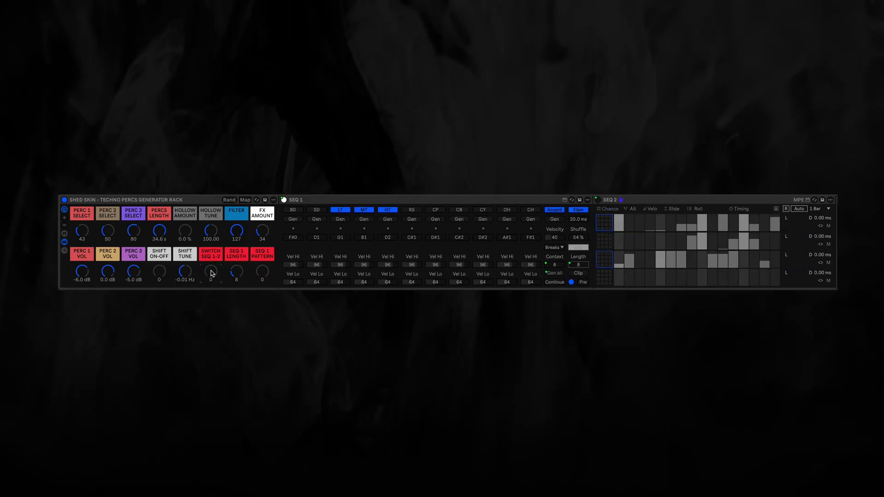
# Select the SEQ 1 device and set the SEQ 1 Length macro to 12 steps
pyautogui.click(420, 199)
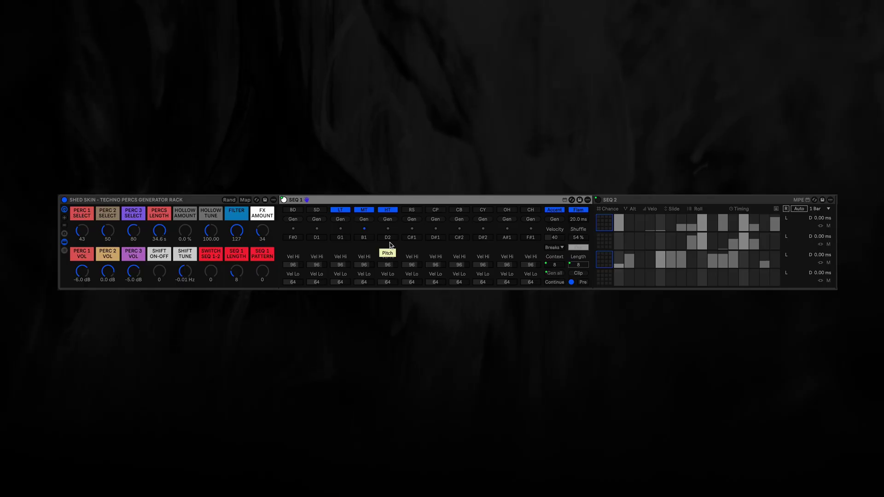
pyautogui.click(237, 273)
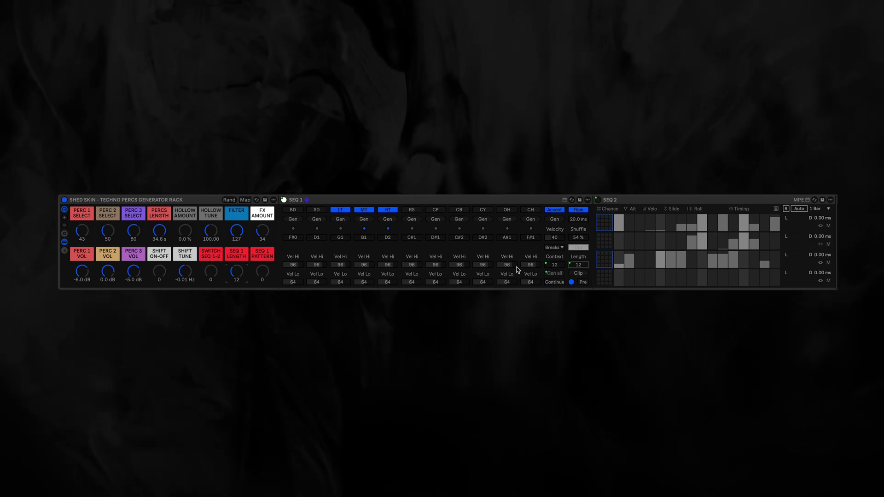
# Generate a new MT lane pattern in SEQ 1 and raise SEQ 1 Length from 12 to 19
pyautogui.click(262, 272)
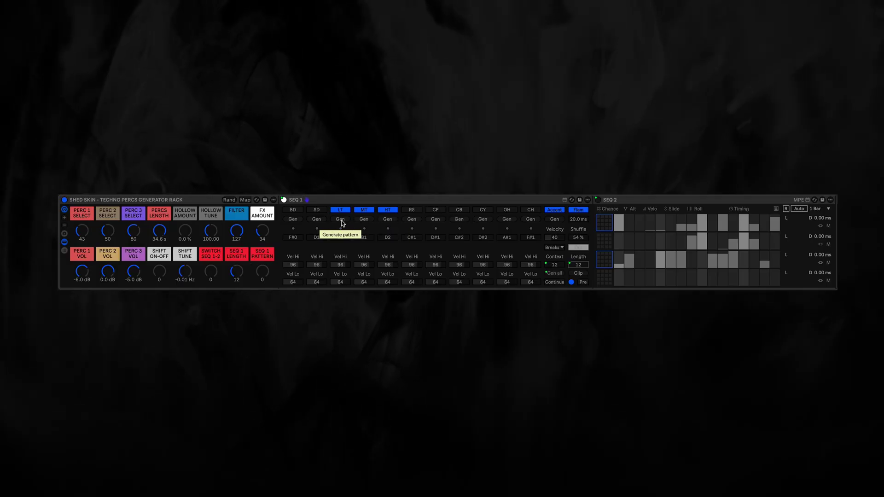
pyautogui.click(365, 220)
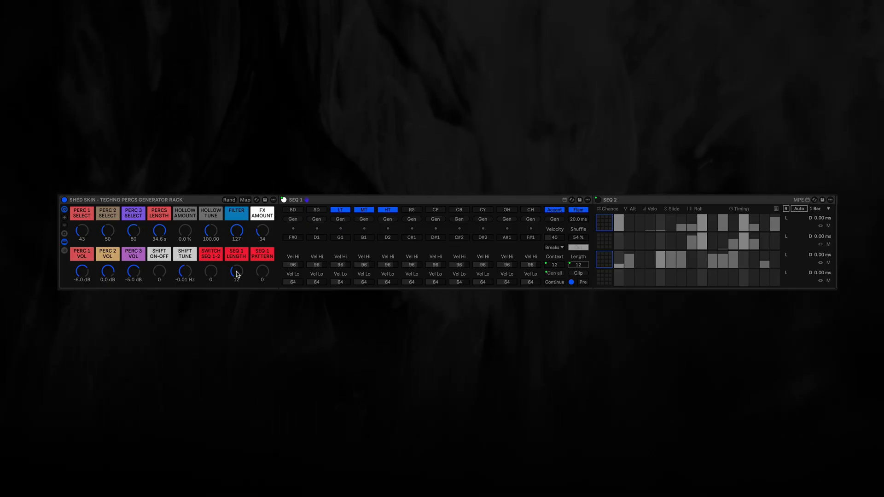
pyautogui.moveTo(237, 275); pyautogui.dragTo(237, 265)
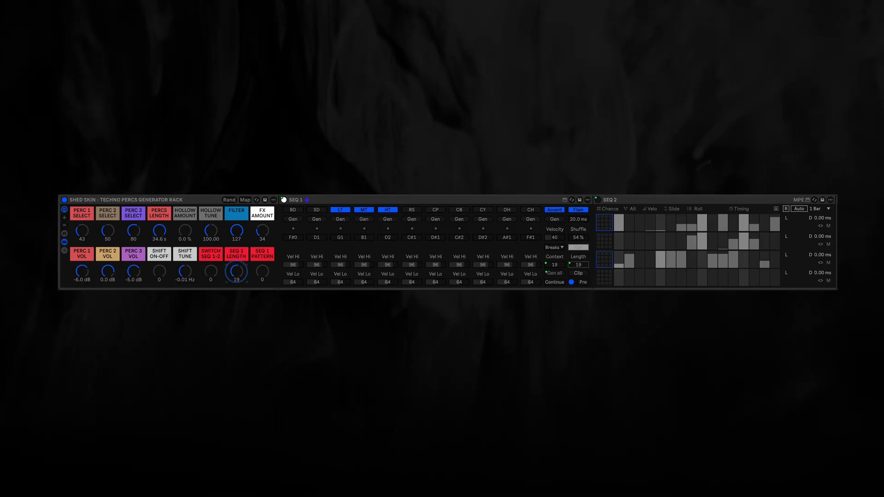
# Randomize the rack's macros, set Hollow Amount to 0 %, and switch playback to Seq 2
pyautogui.click(230, 199)
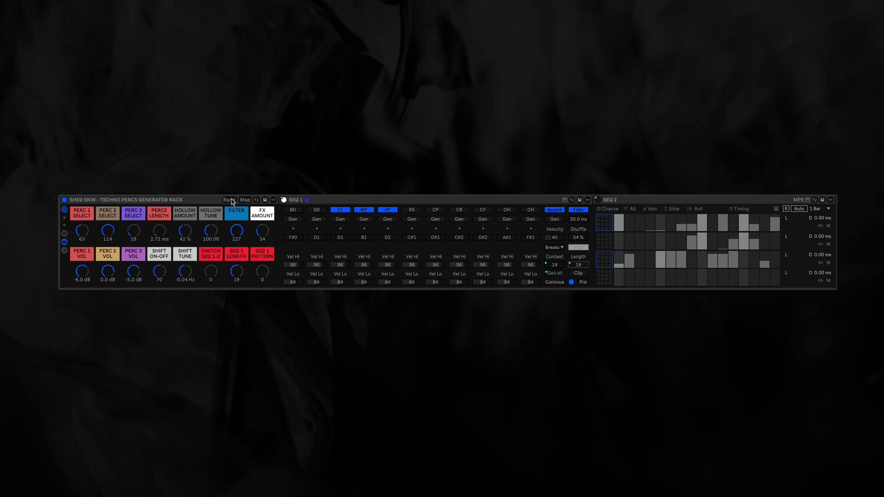
pyautogui.moveTo(185, 231); pyautogui.dragTo(159, 294)
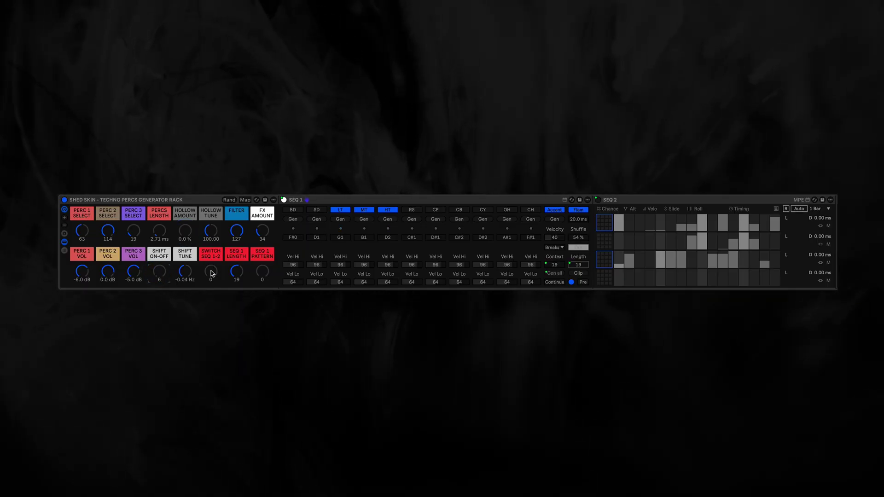
pyautogui.moveTo(211, 273); pyautogui.dragTo(211, 244)
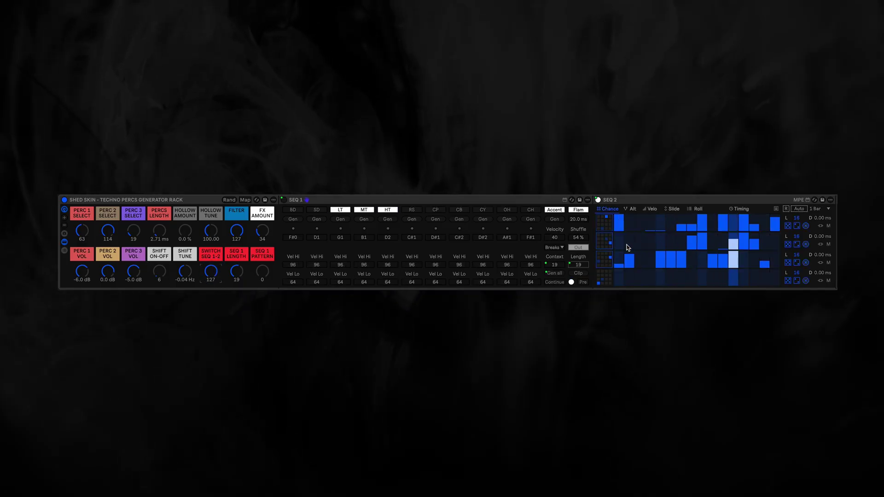
pyautogui.click(672, 201)
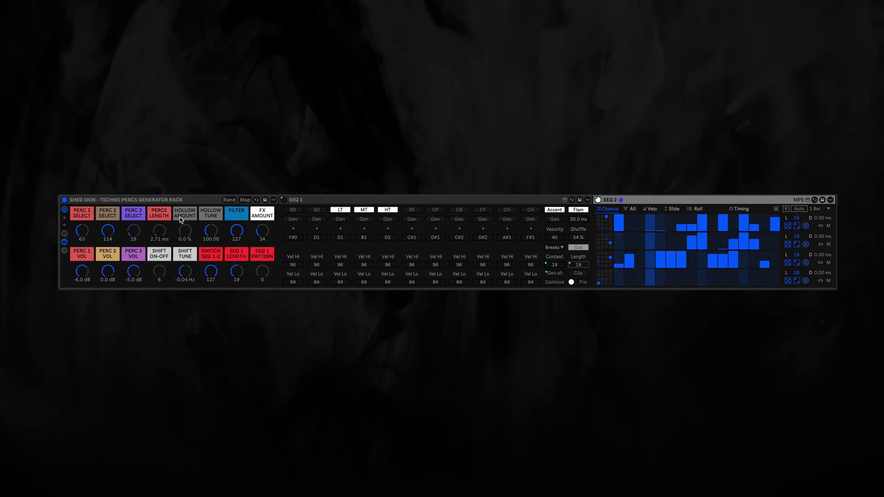
# Randomize the macros again, lower FX Amount from 34 to 17, and raise Hollow Tune and Shift Tune
pyautogui.click(230, 201)
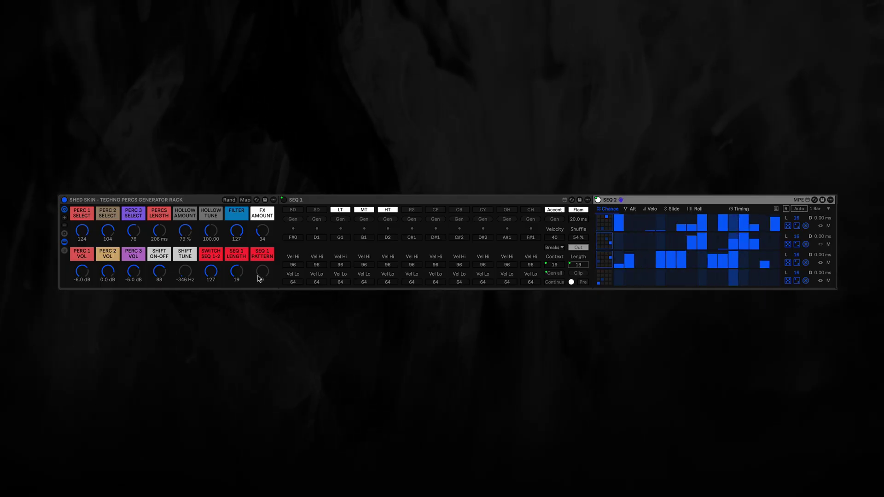
pyautogui.moveTo(262, 229); pyautogui.dragTo(262, 237)
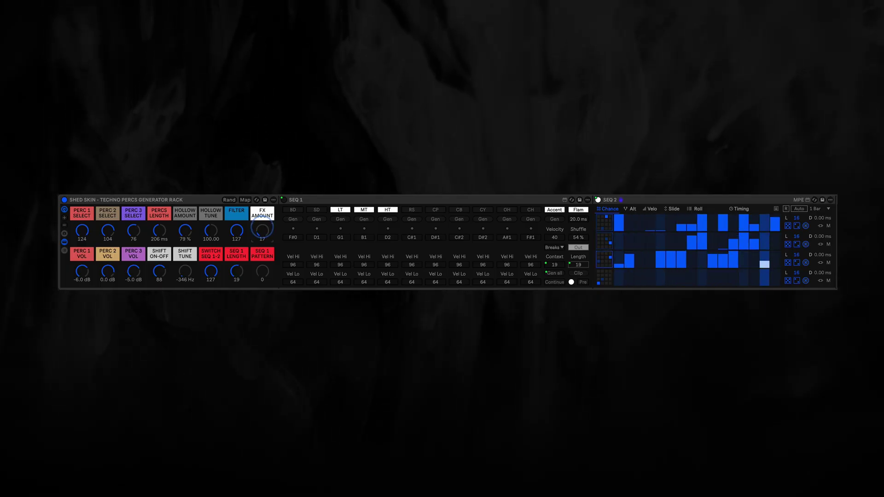
pyautogui.moveTo(205, 230)
pyautogui.mouseDown()
pyautogui.moveTo(205, 212)
pyautogui.moveTo(205, 221)
pyautogui.mouseUp()
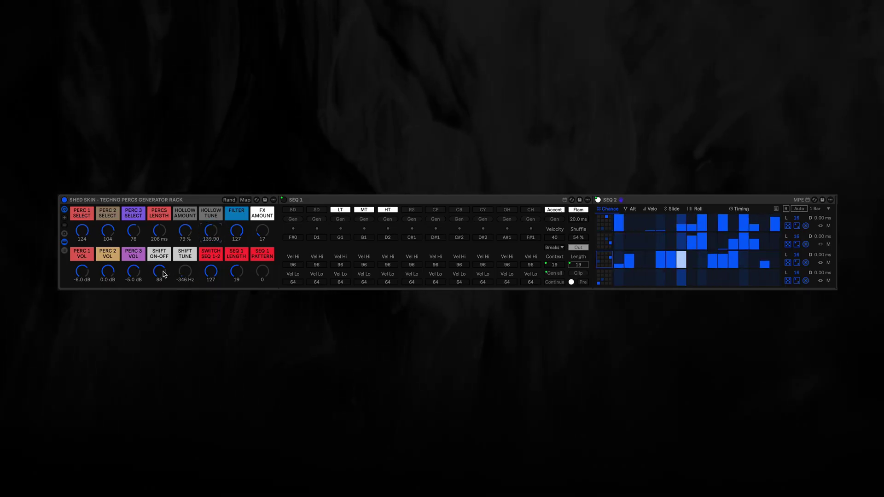
pyautogui.moveTo(186, 272); pyautogui.dragTo(185, 259)
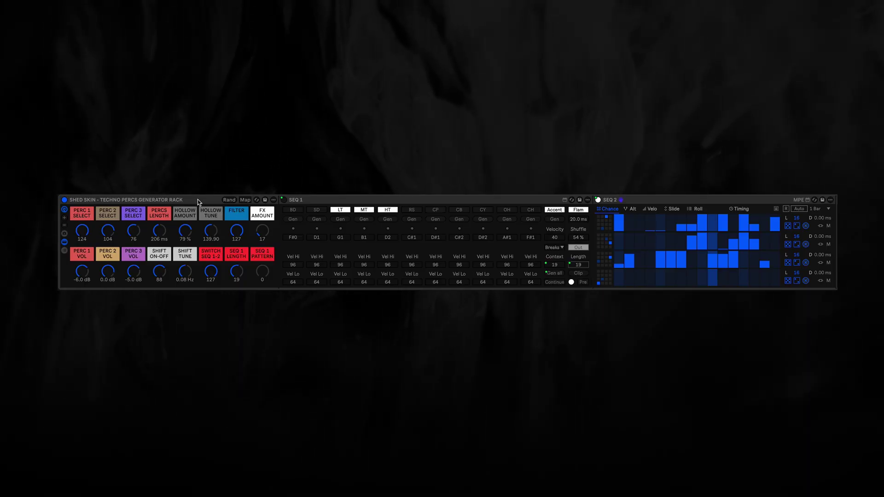
# Re-randomize the macros, then turn Switch SEQ 1-2 from 127 to 0 so Seq 1 plays
pyautogui.click(234, 201)
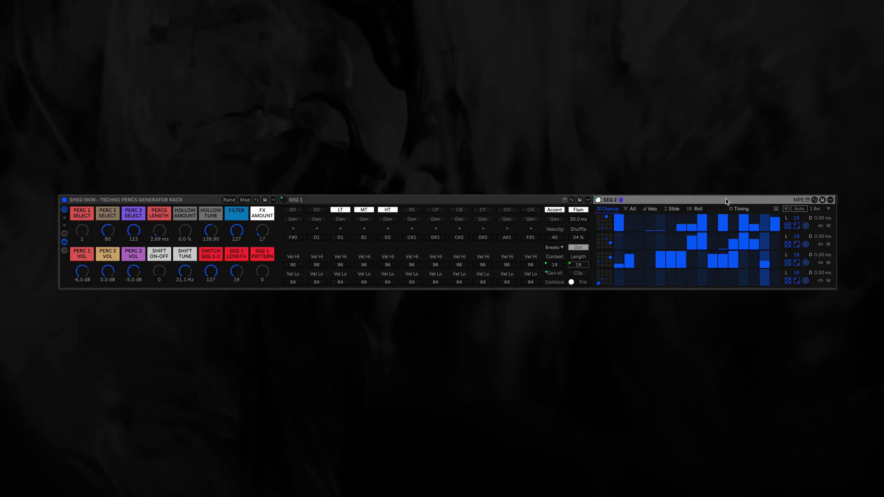
pyautogui.click(522, 200)
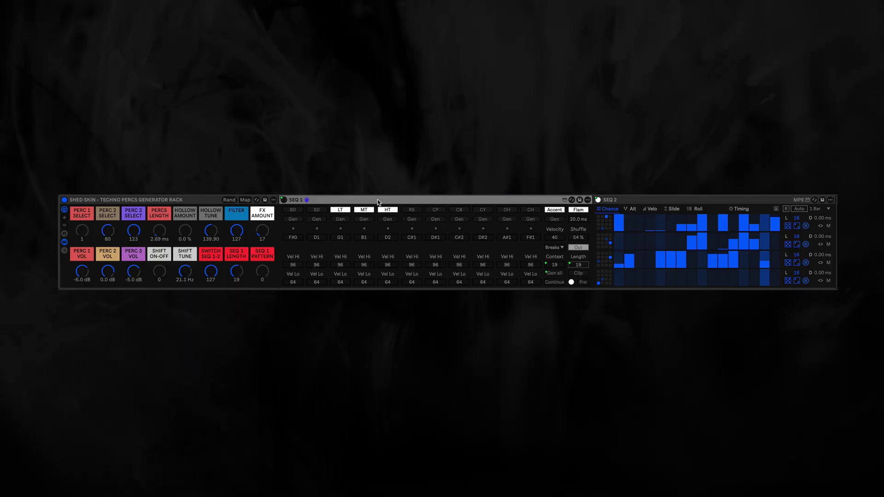
pyautogui.moveTo(210, 276); pyautogui.dragTo(210, 295)
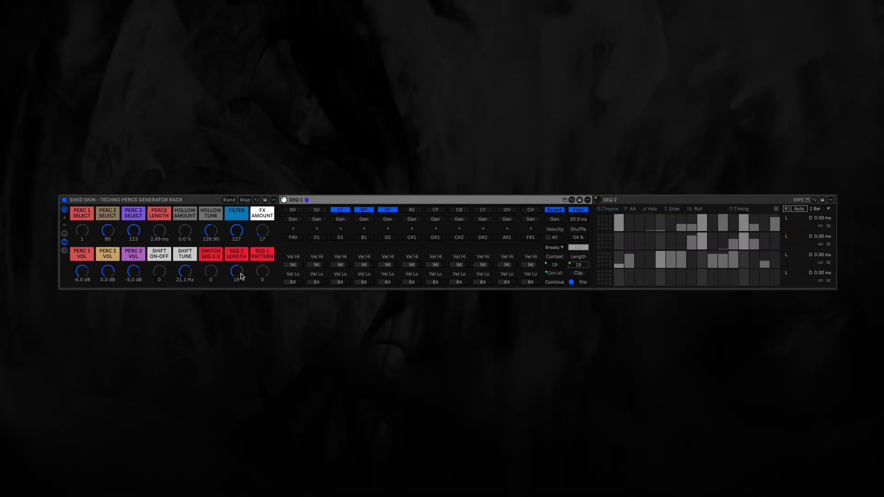
# Cut Seq 1 from 19 to 6 steps, lower Perc 2 Vol, and set Percs Length to 3.44 s and FX Amount to 31
pyautogui.moveTo(241, 276); pyautogui.dragTo(241, 288)
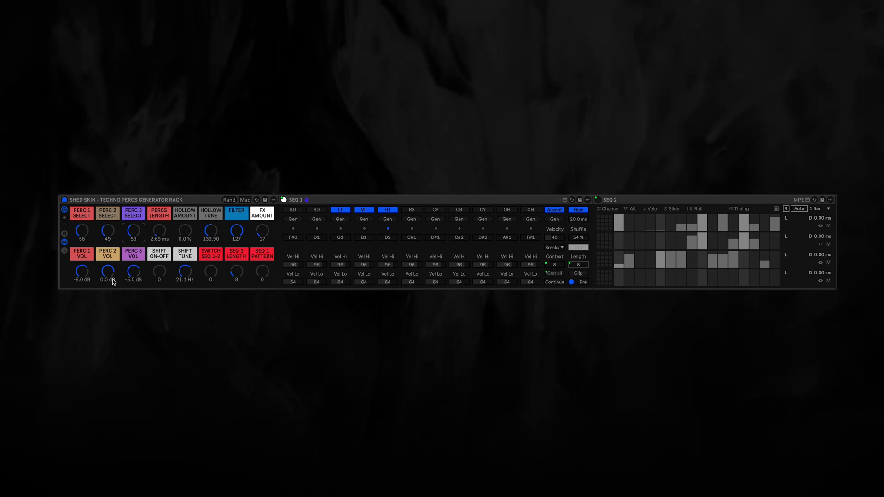
pyautogui.scroll(-3, 110, 275)
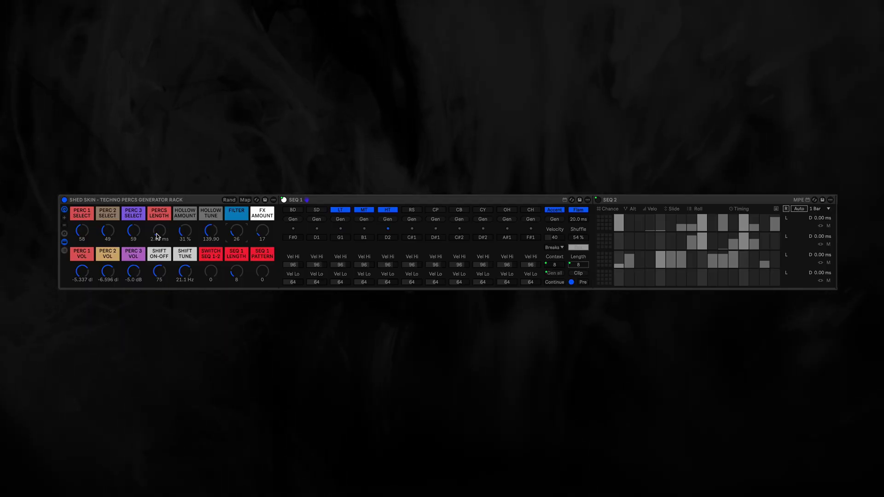
pyautogui.moveTo(157, 236); pyautogui.dragTo(157, 203)
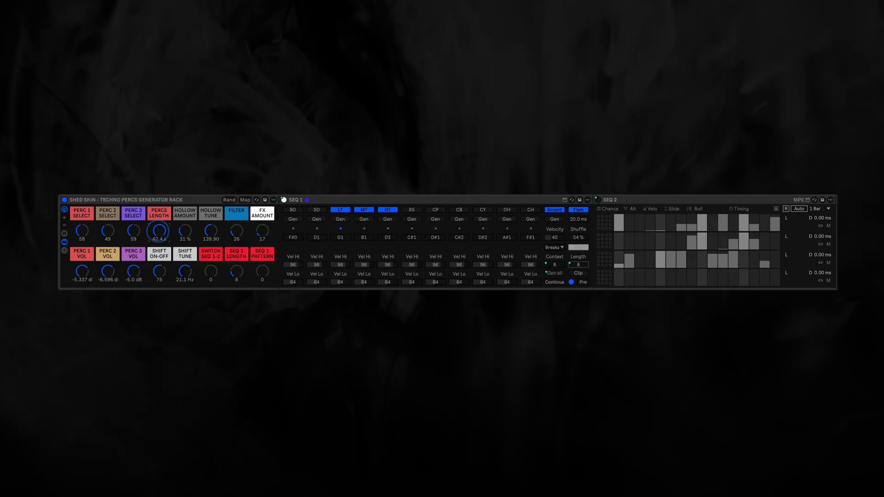
pyautogui.moveTo(160, 231); pyautogui.dragTo(159, 244)
pyautogui.moveTo(259, 224); pyautogui.dragTo(260, 198)
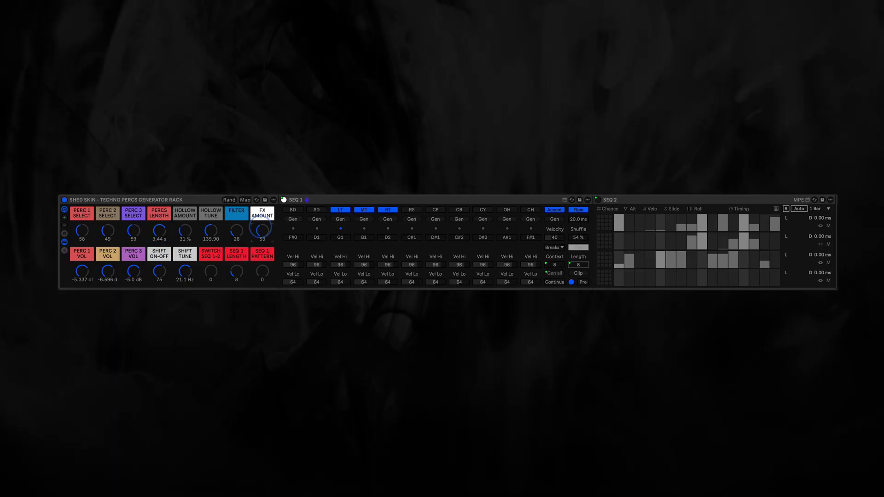
pyautogui.moveTo(262, 229); pyautogui.dragTo(263, 235)
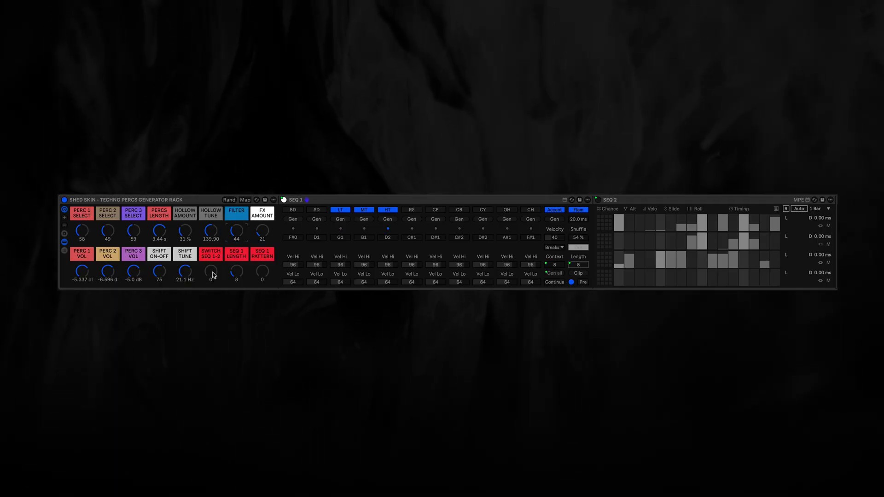
# Switch playback to Seq 2, set its lanes to 12, 11 and 6 steps, and raise Filter to 126
pyautogui.moveTo(213, 275); pyautogui.dragTo(213, 248)
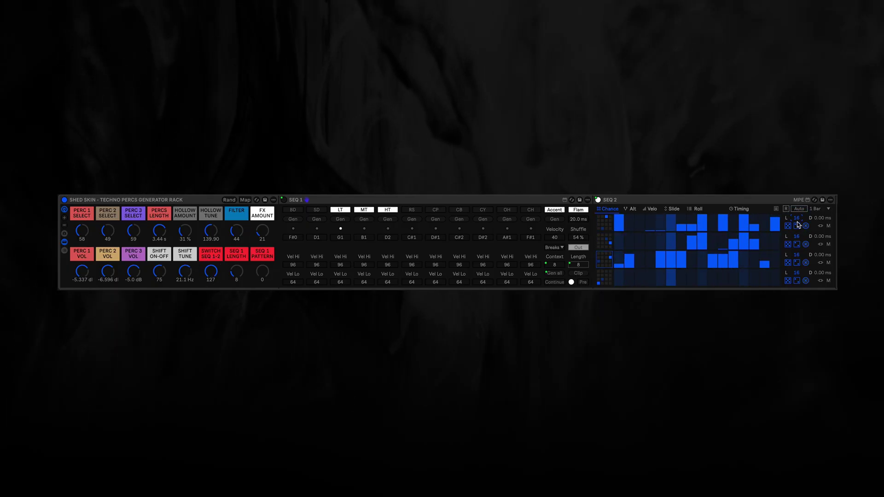
pyautogui.moveTo(798, 222); pyautogui.dragTo(798, 229)
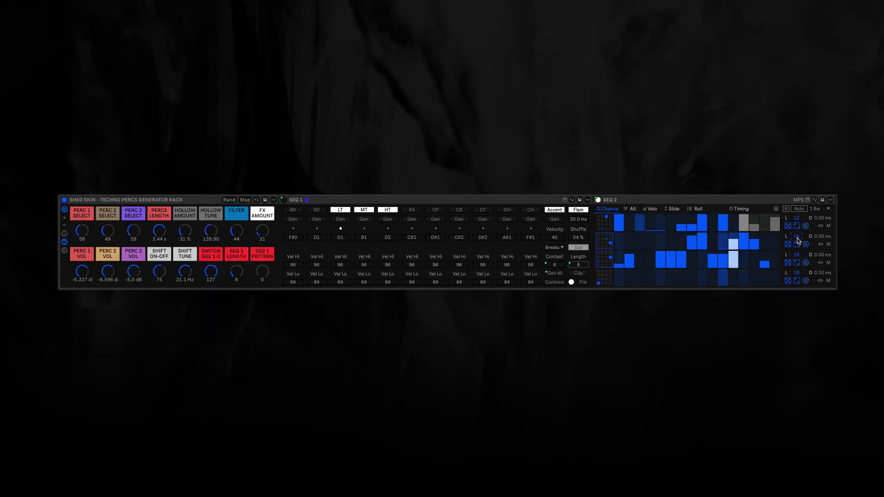
pyautogui.moveTo(798, 240); pyautogui.dragTo(798, 250)
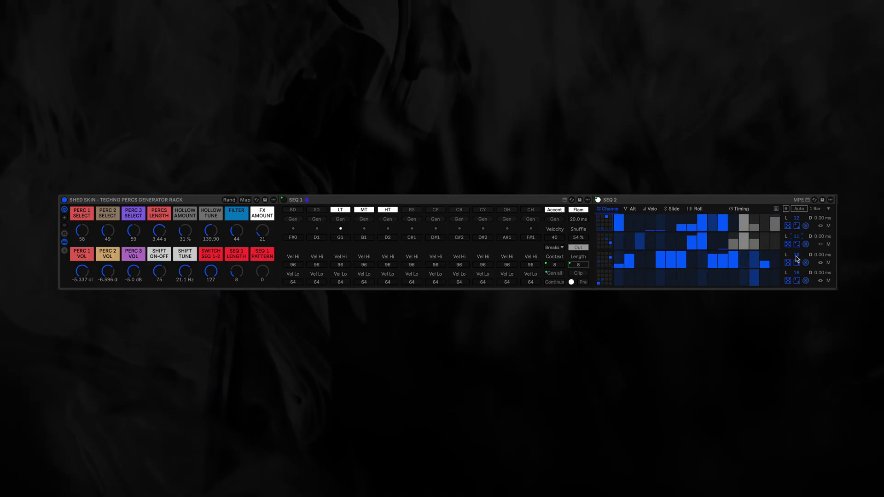
pyautogui.moveTo(797, 259); pyautogui.dragTo(796, 277)
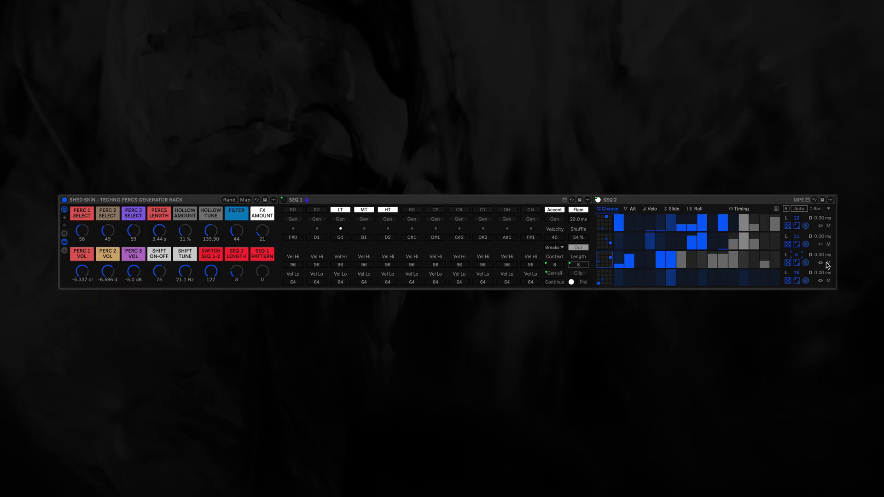
pyautogui.moveTo(236, 232); pyautogui.dragTo(237, 203)
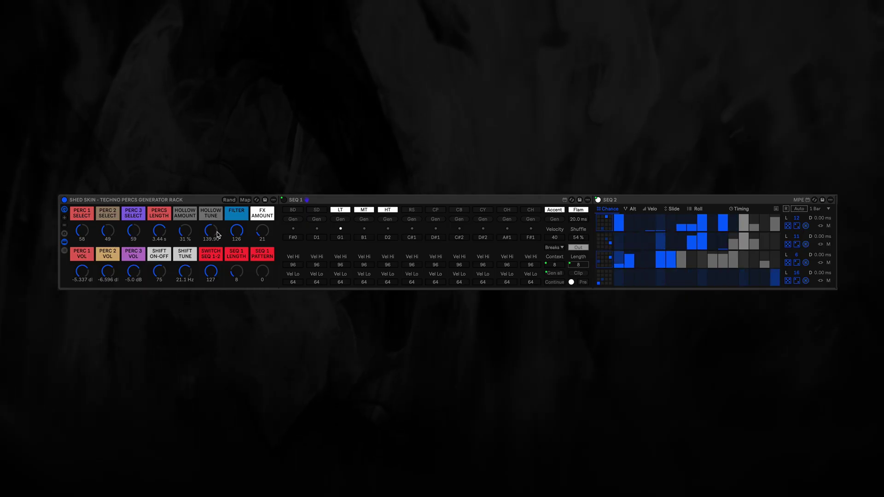
# Set Hollow Amount 11 %, Shift Tune -120 Hz, FX Amount 37, Perc 2 Vol -4.707 dB, Perc 2 Select 104
pyautogui.moveTo(184, 232); pyautogui.dragTo(185, 238)
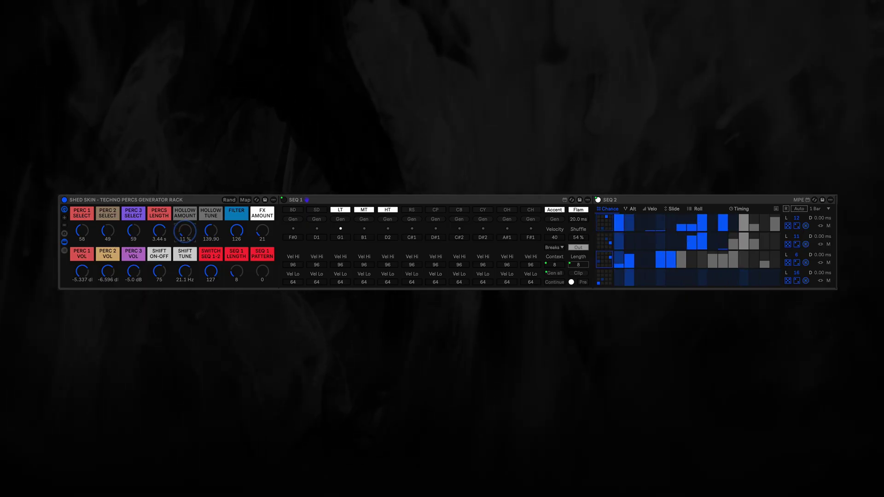
pyautogui.moveTo(186, 272); pyautogui.dragTo(186, 281)
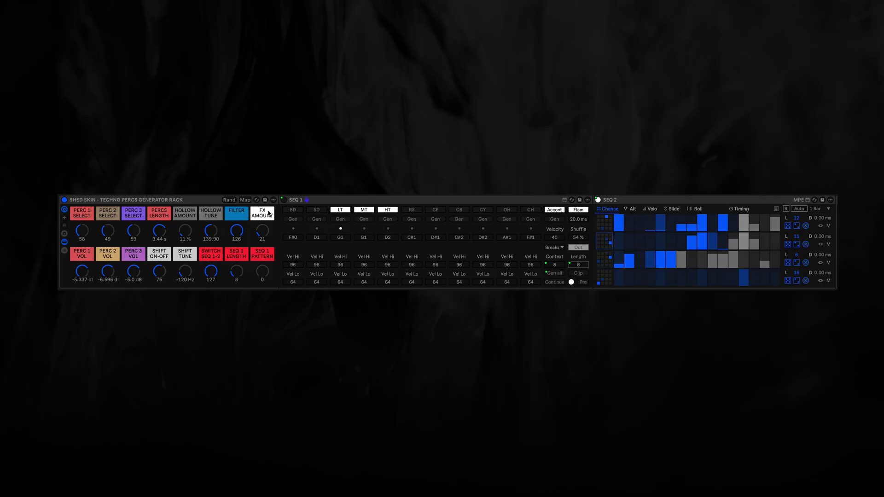
pyautogui.moveTo(264, 233); pyautogui.dragTo(264, 229)
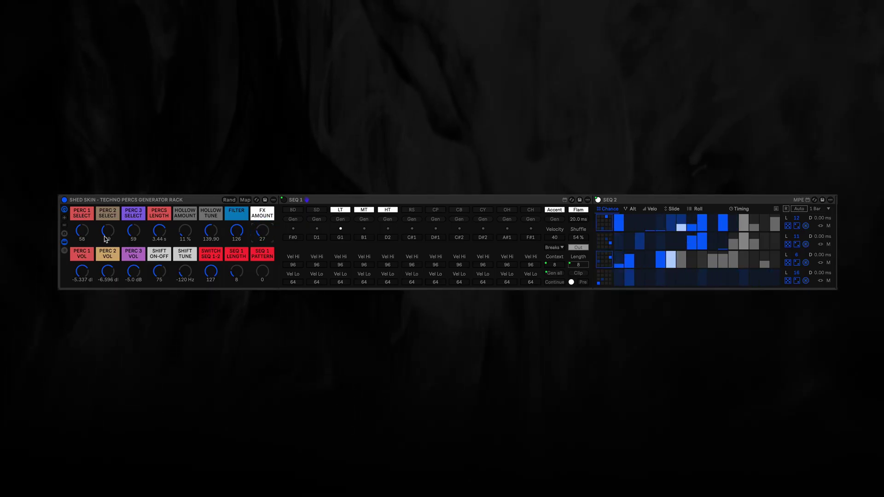
pyautogui.moveTo(111, 277); pyautogui.dragTo(111, 270)
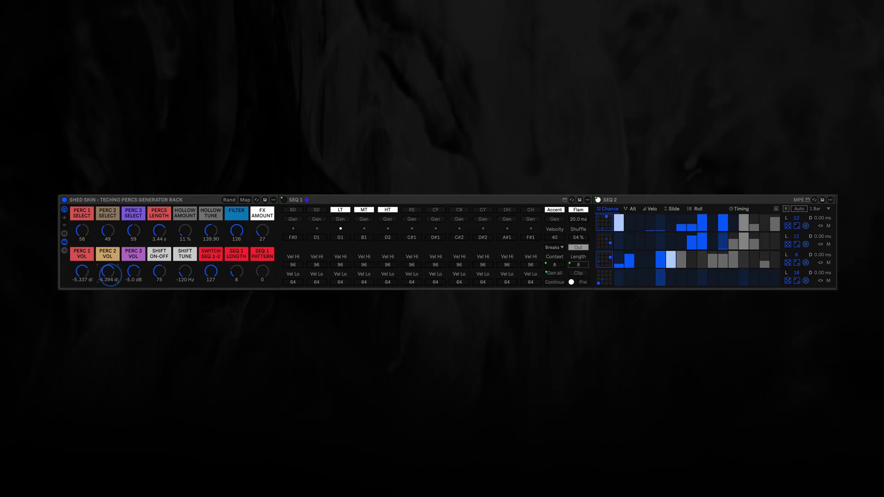
pyautogui.moveTo(111, 229); pyautogui.dragTo(111, 214)
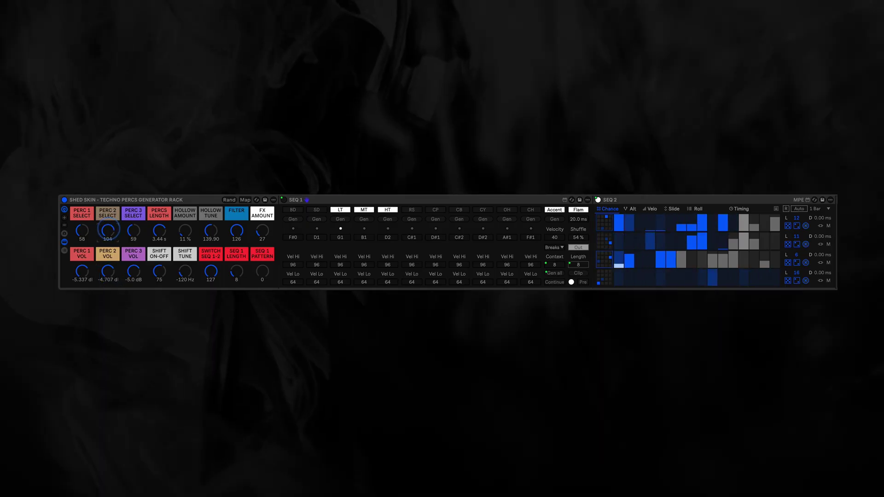